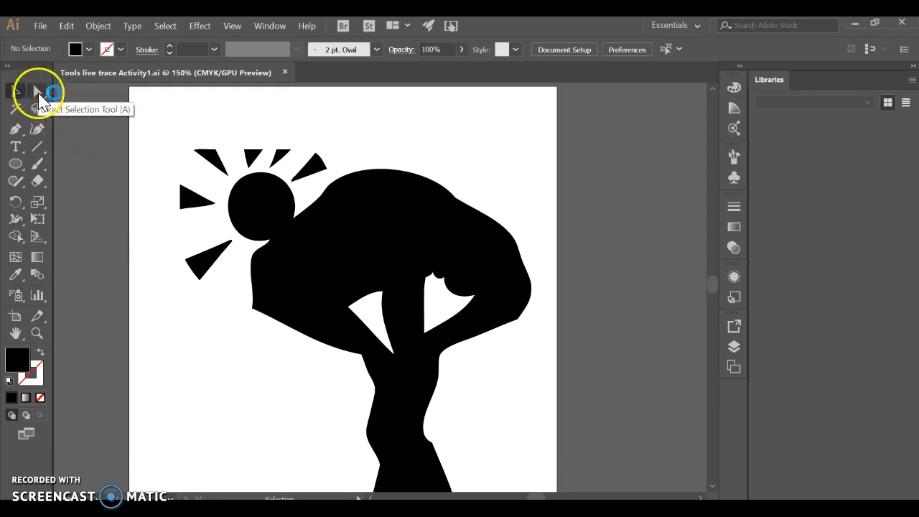
Use Direct Selection on the silhouette's outline to expose its anchors, picking the upper-back and shoulder anchors
left_click(38, 93)
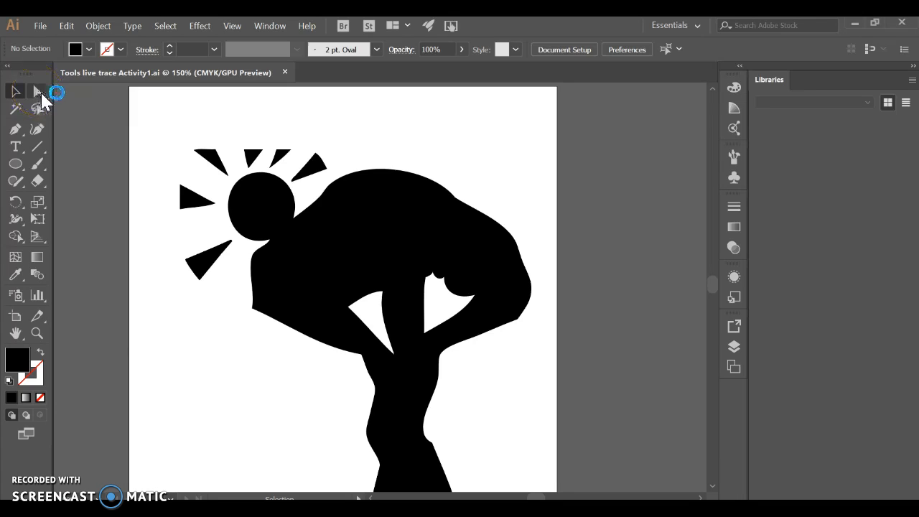
left_click(38, 92)
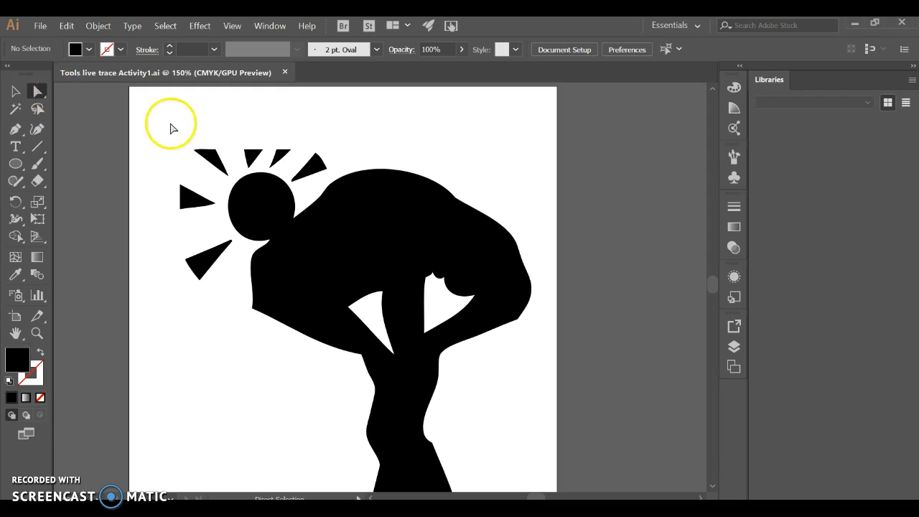
left_click(439, 210)
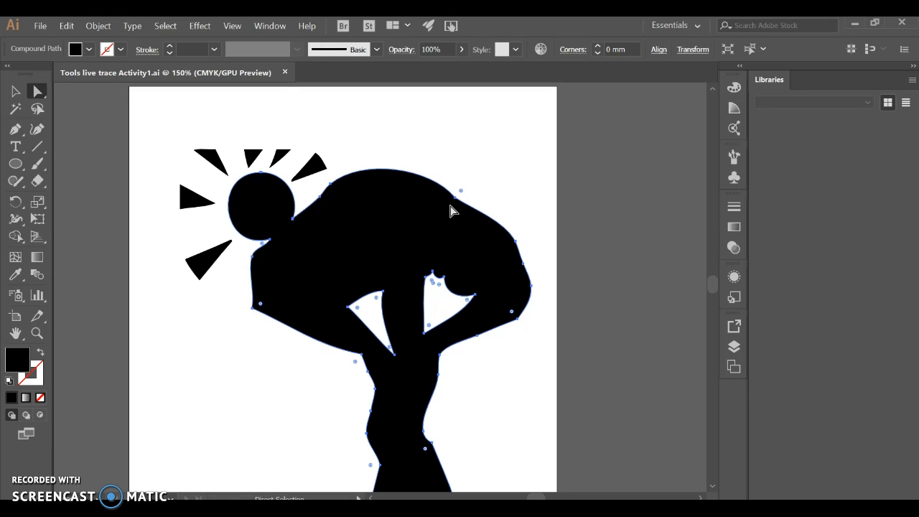
left_click(456, 201)
left_click_drag(457, 201, 326, 192)
left_click(331, 189)
Zoom in on the figure's back and pull the shoulder anchor's upper direction handle
left_click(455, 199)
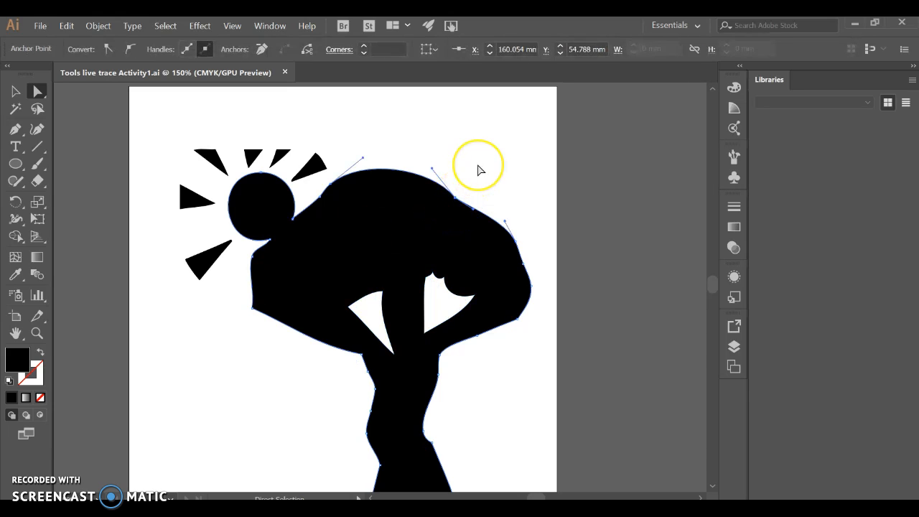
key("ctrl")
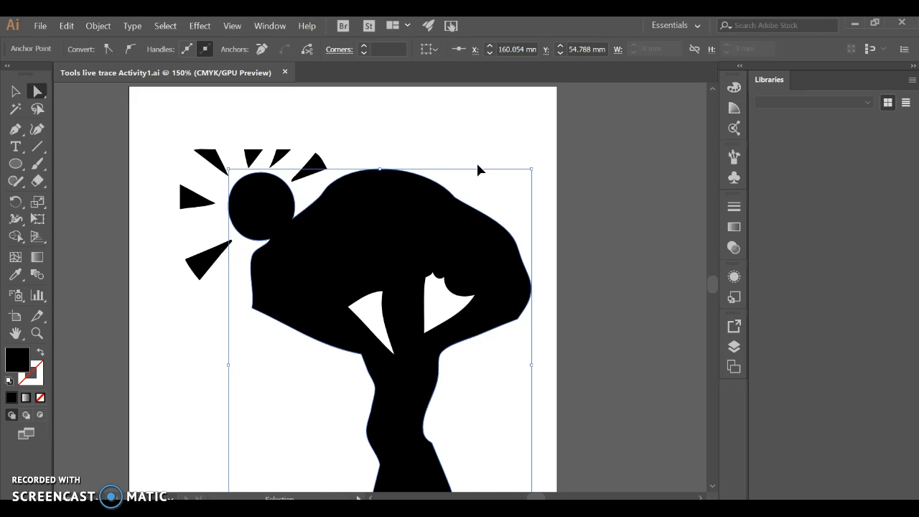
key("ctrl+=")
key("space")
left_click(380, 289)
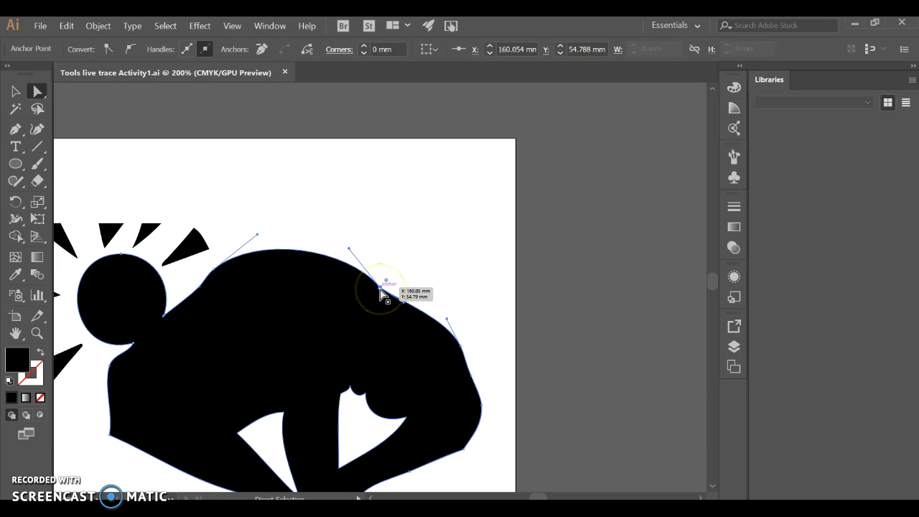
mouse_move(348, 249)
left_mouse_down()
mouse_move(352, 242)
mouse_move(349, 248)
left_mouse_up()
left_click(391, 294)
Adjust the shoulder anchor and its handles until the back forms one smooth arc
mouse_move(379, 293)
left_mouse_down()
mouse_move(453, 207)
mouse_move(353, 336)
mouse_move(381, 287)
left_mouse_up()
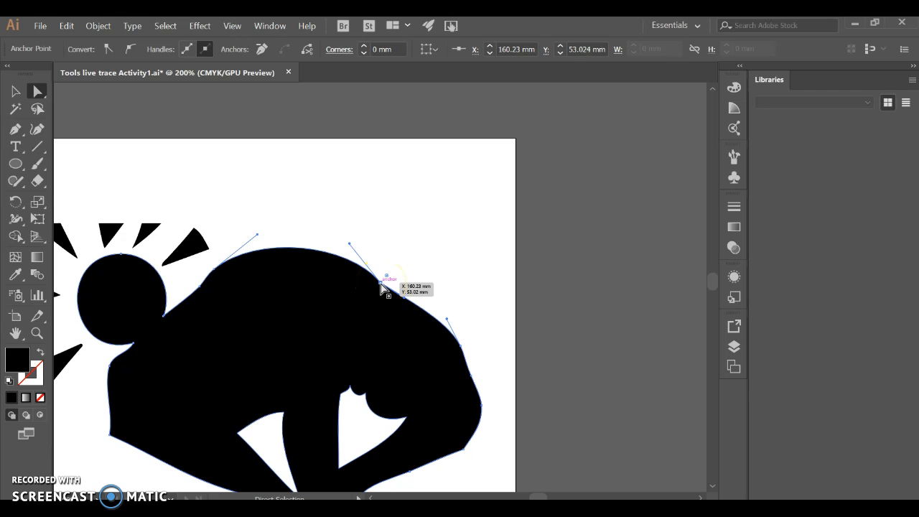
left_click_drag(349, 245, 330, 269)
left_click_drag(388, 293, 408, 299)
left_click(382, 281)
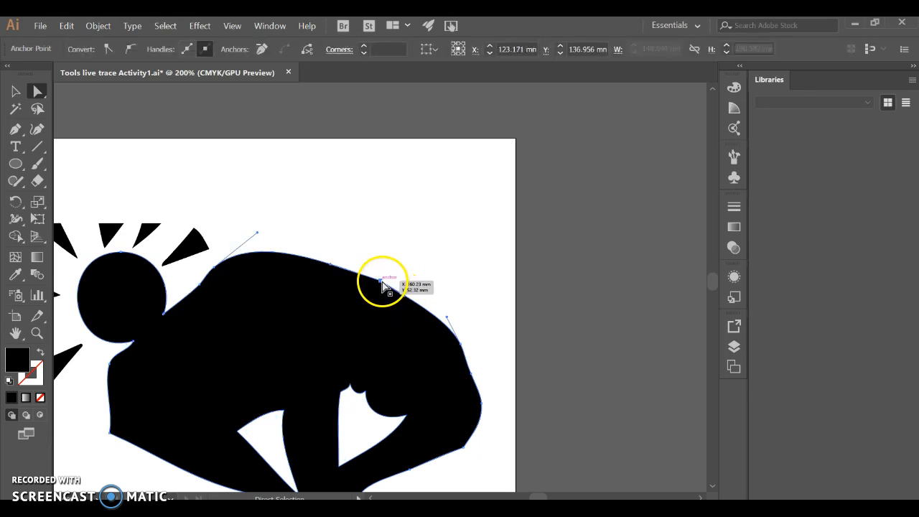
mouse_move(405, 300)
left_mouse_down()
mouse_move(412, 268)
mouse_move(448, 244)
mouse_move(414, 314)
mouse_move(420, 299)
left_mouse_up()
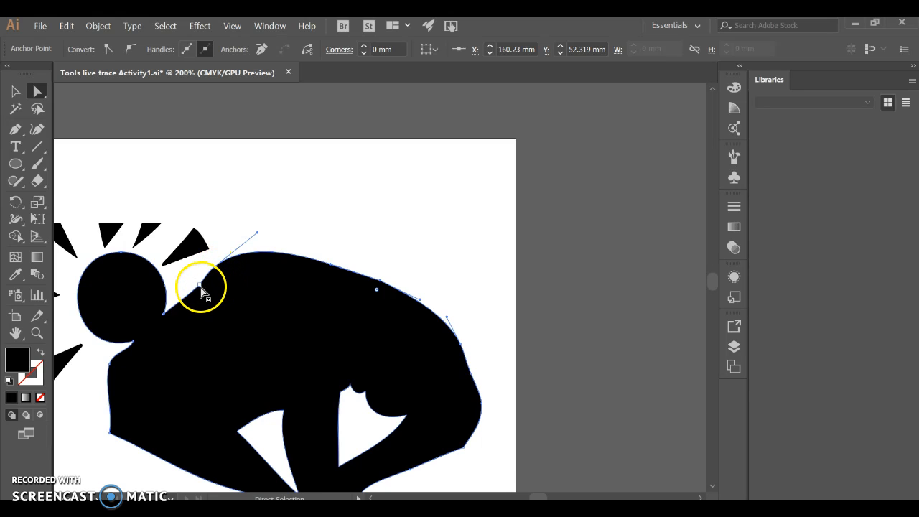
Convert the anchor where the neck meets the back into a smooth point, then deselect to check
left_click(201, 291)
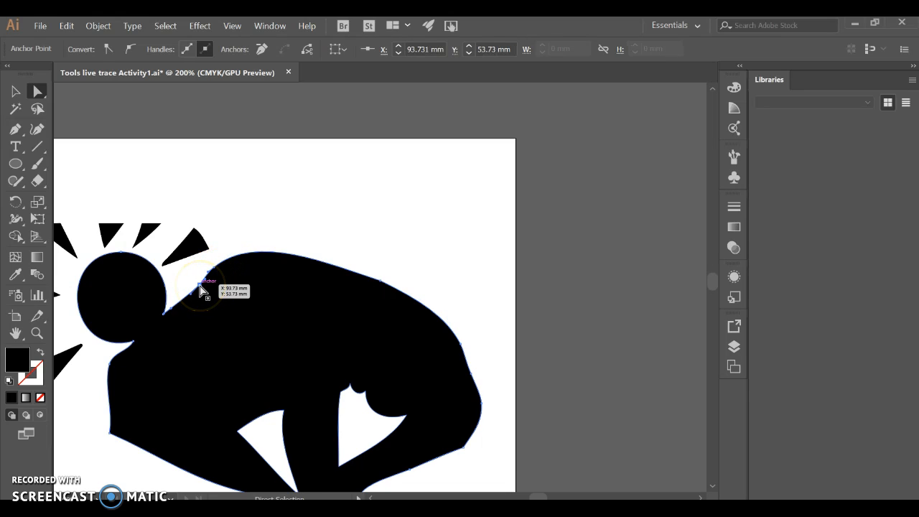
left_click(132, 56)
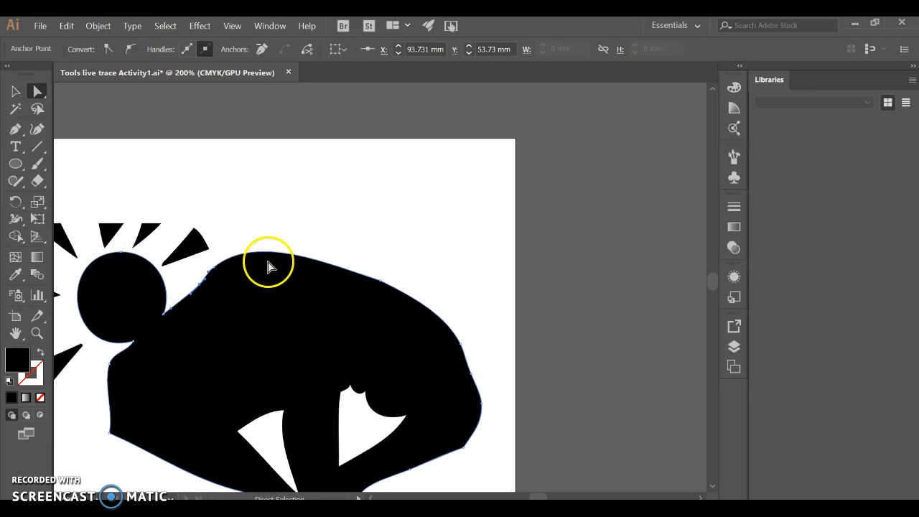
left_click(214, 189)
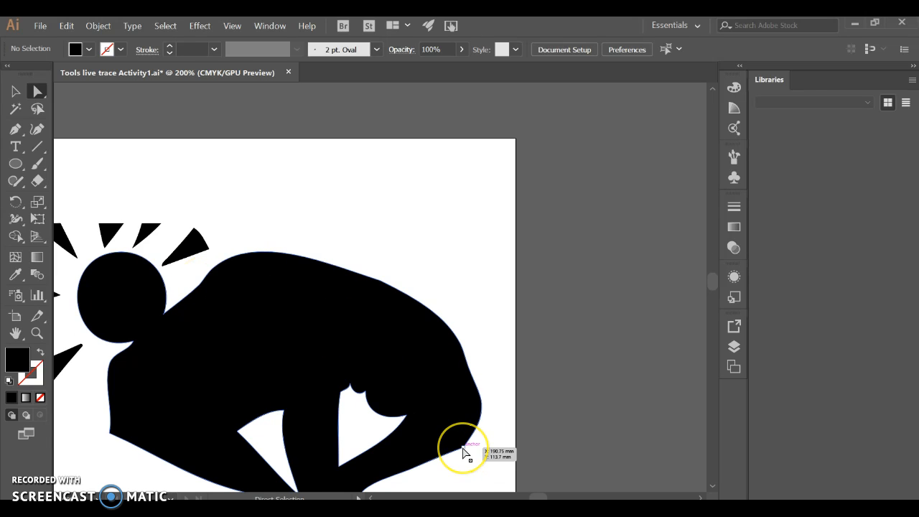
Convert the corner anchor at the bent arm's lower right into a smooth point
left_click(460, 441)
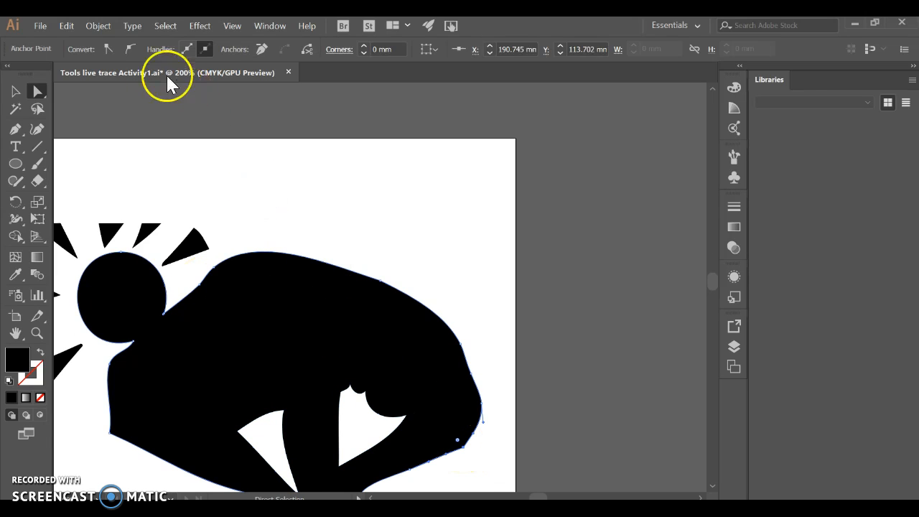
left_click(133, 52)
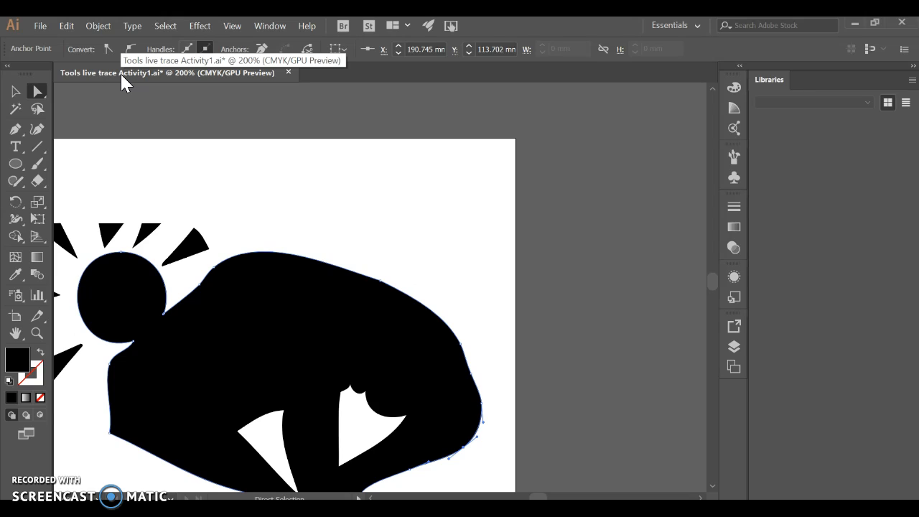
left_click(37, 94)
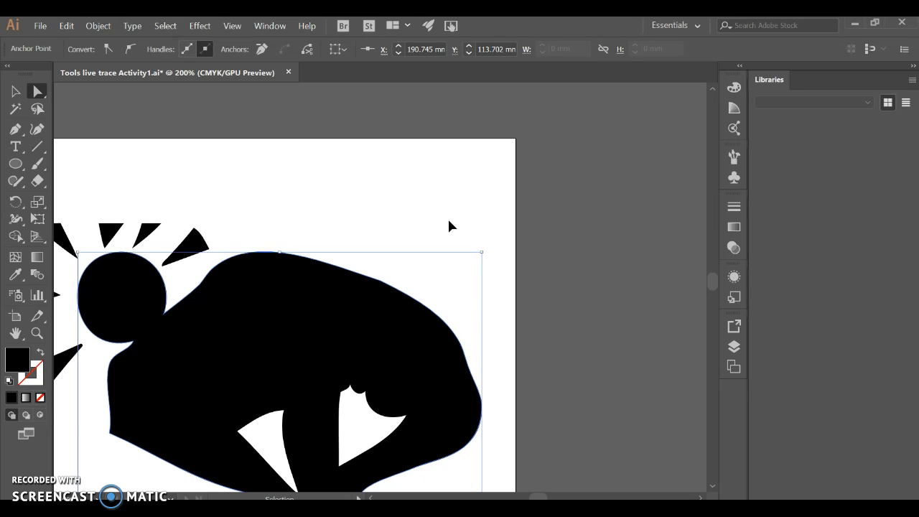
Zoom in on the bent arm to show its outline anchors, then zoom back out and select a lower-trunk anchor
key("ctrl+minus")
key("ctrl+minus")
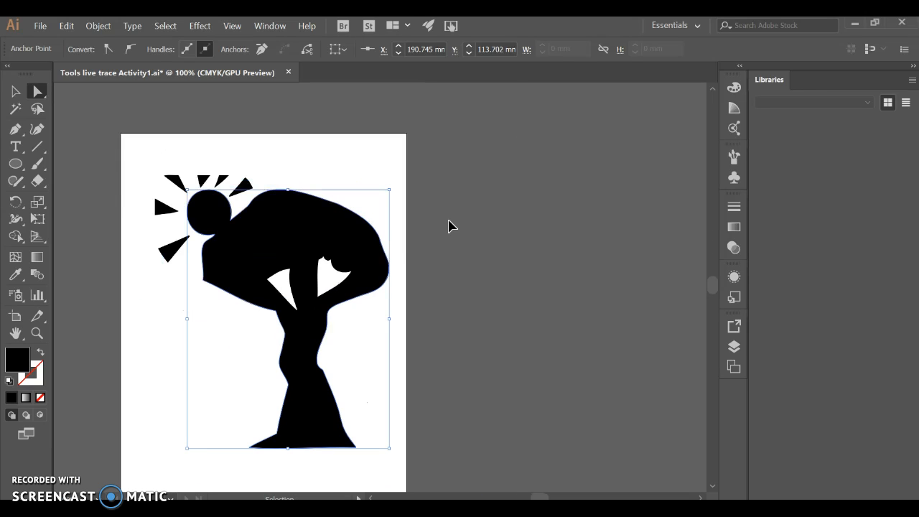
key("ctrl+plus")
key("ctrl+plus")
key("ctrl+plus")
key("ctrl+plus")
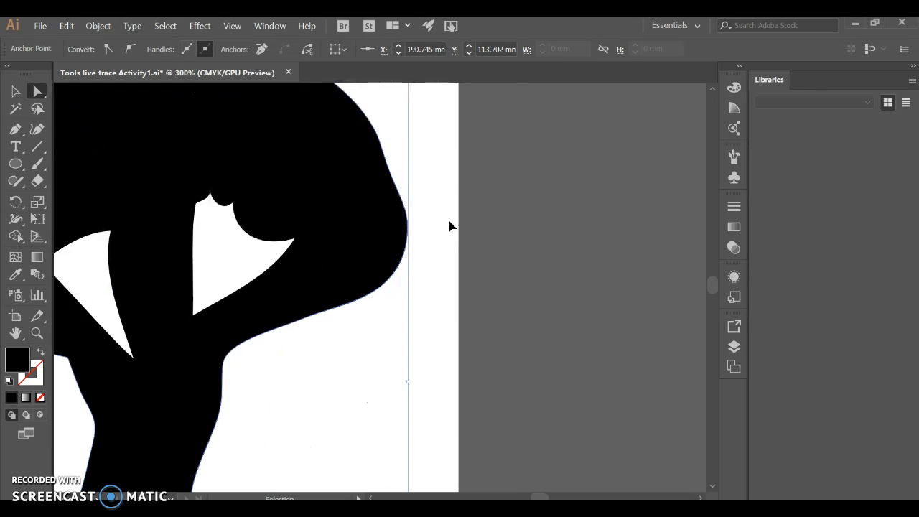
left_click(420, 227)
left_click(413, 227)
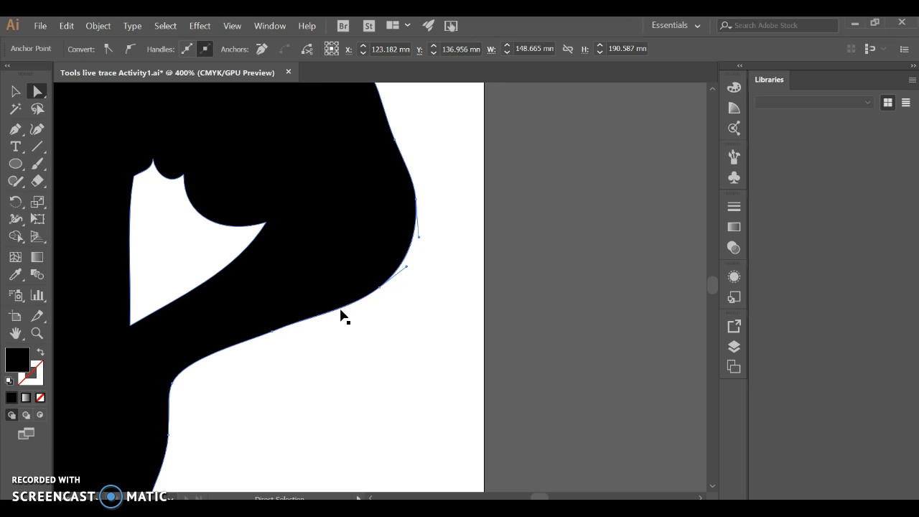
key("ctrl+1")
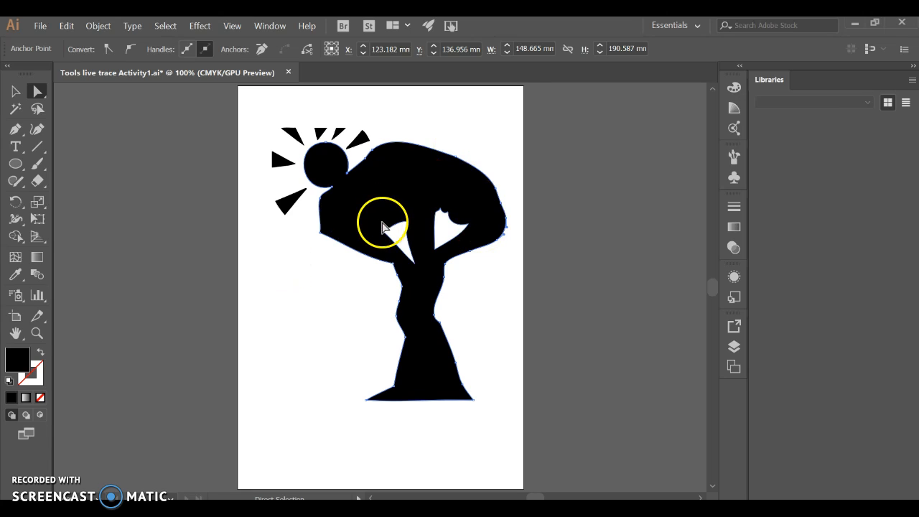
left_click(407, 340)
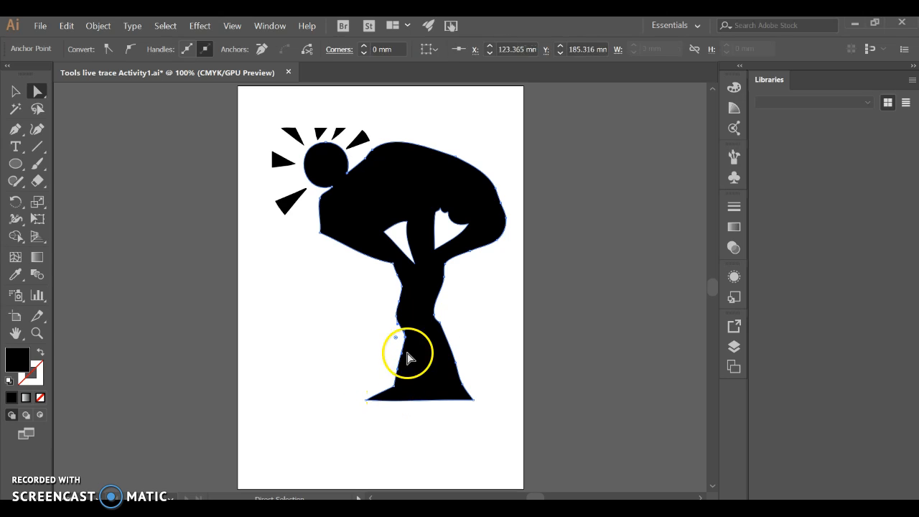